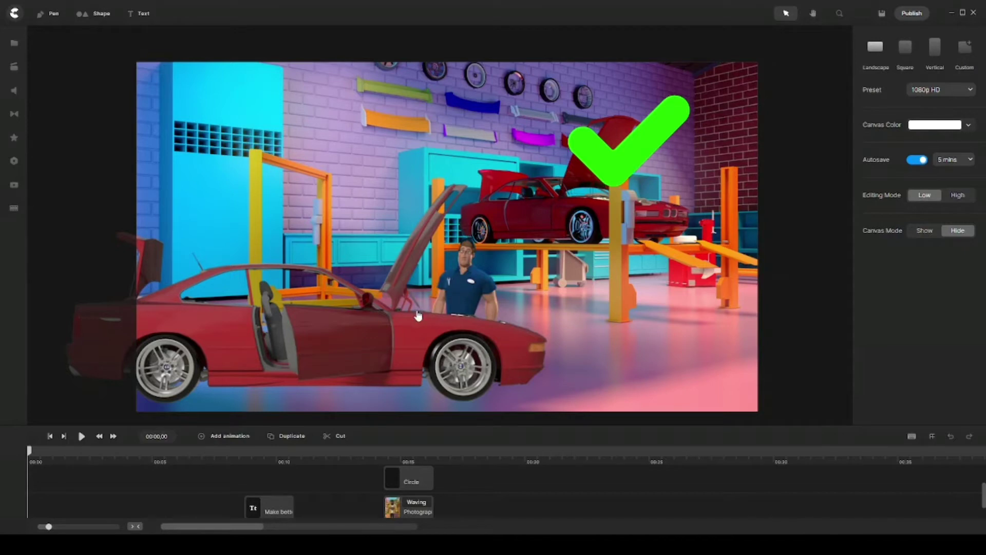
Step: Save the project and review the garage, gym and office scenes along the timeline, checking the office scene's "Make better videos faster" title
{"action": "key", "text": "ctrl+s"}
{"action": "left_click_drag", "start_coordinate": [36, 454], "coordinate": [101, 449]}
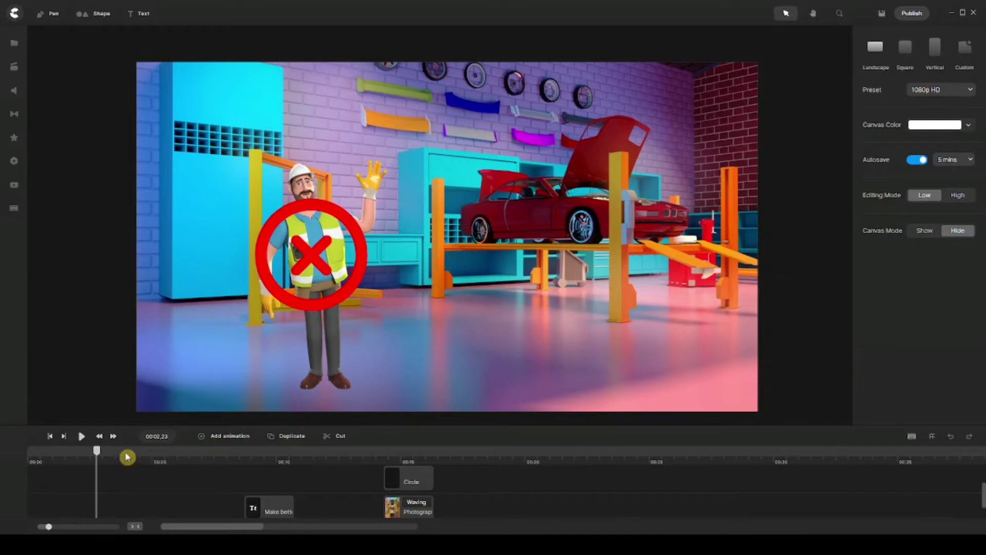
{"action": "left_click_drag", "start_coordinate": [100, 452], "coordinate": [138, 452]}
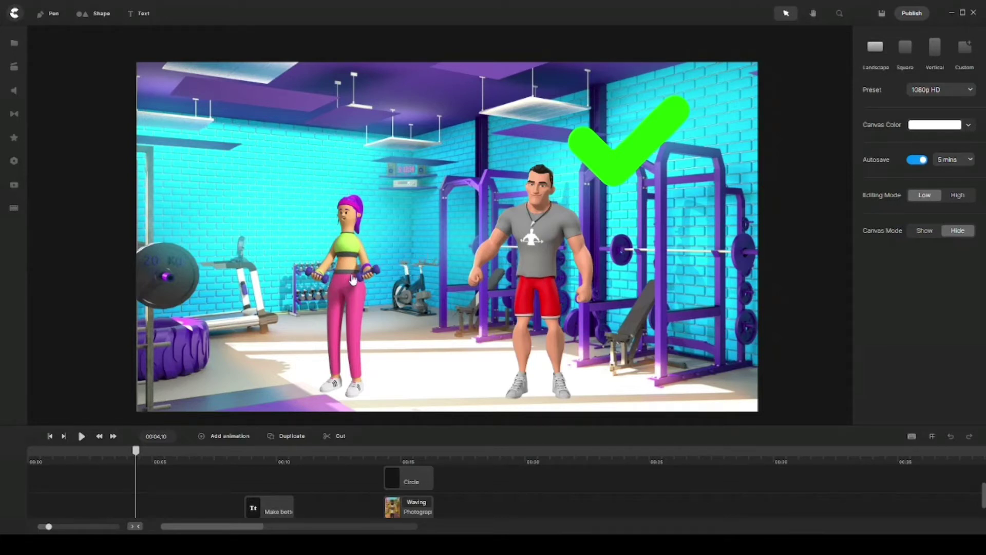
{"action": "left_click", "coordinate": [139, 450]}
{"action": "left_click_drag", "start_coordinate": [139, 451], "coordinate": [189, 451]}
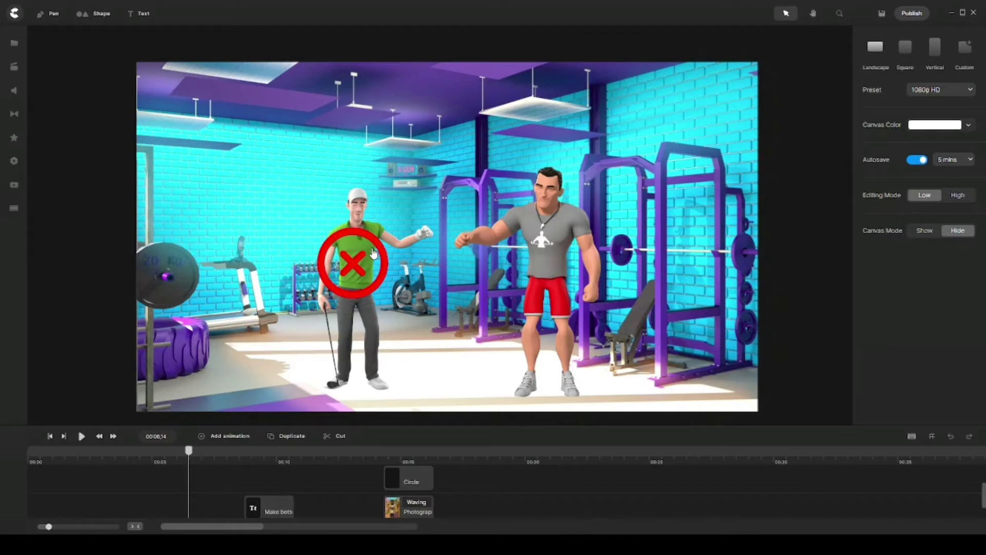
{"action": "left_click_drag", "start_coordinate": [189, 450], "coordinate": [253, 444]}
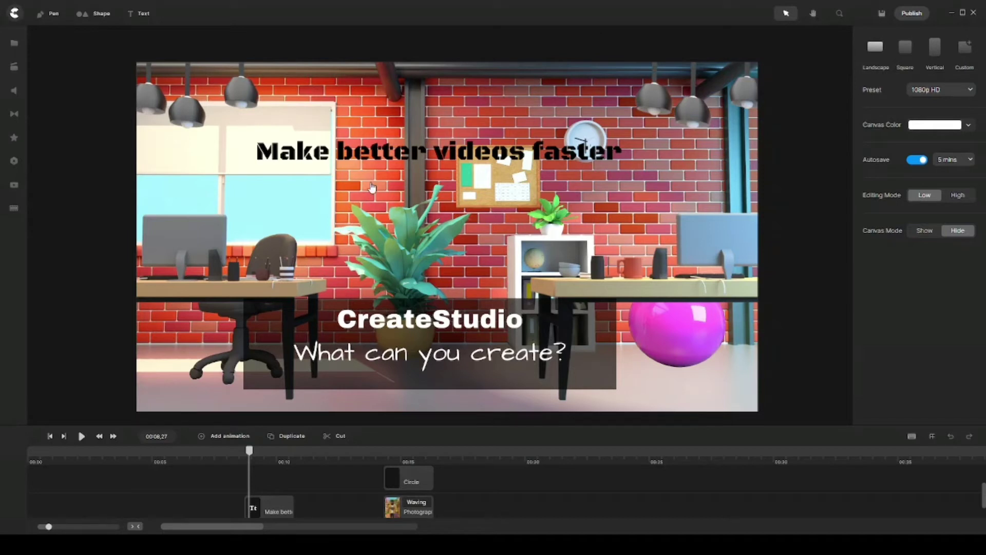
{"action": "left_click", "coordinate": [405, 153]}
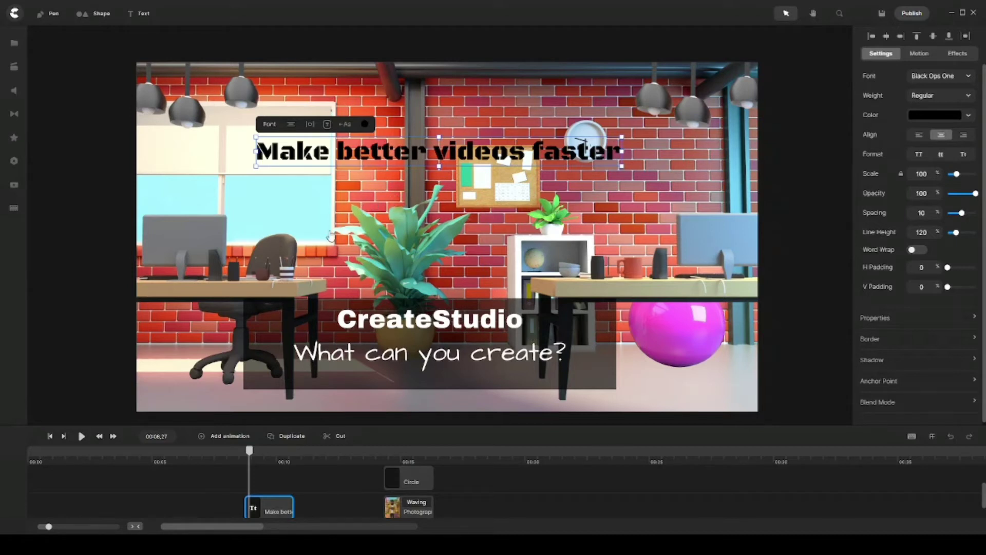
{"action": "left_click", "coordinate": [287, 318]}
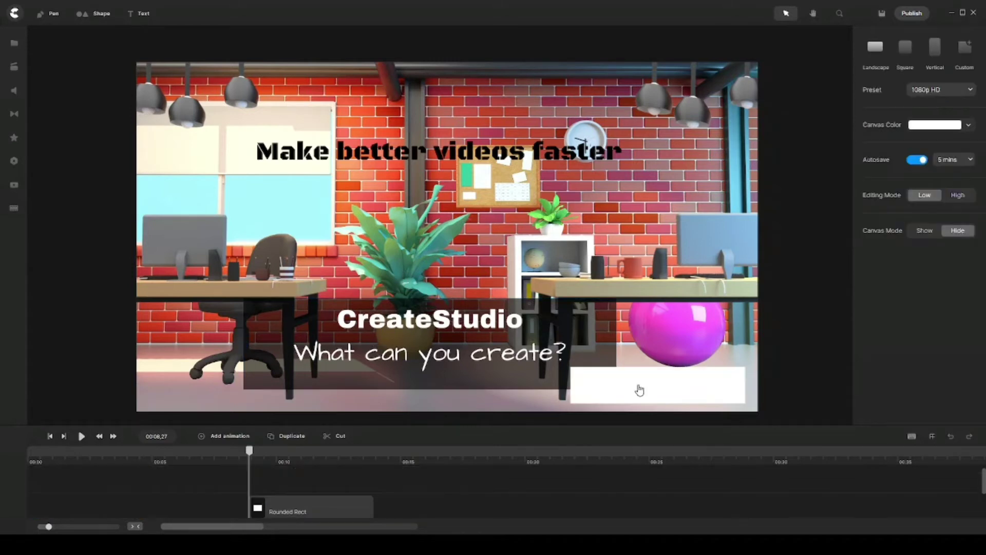
Step: Stretch the white rounded rectangle into a tall panel past the office scene's right edge and set its opacity to 60%
{"action": "left_click", "coordinate": [639, 390]}
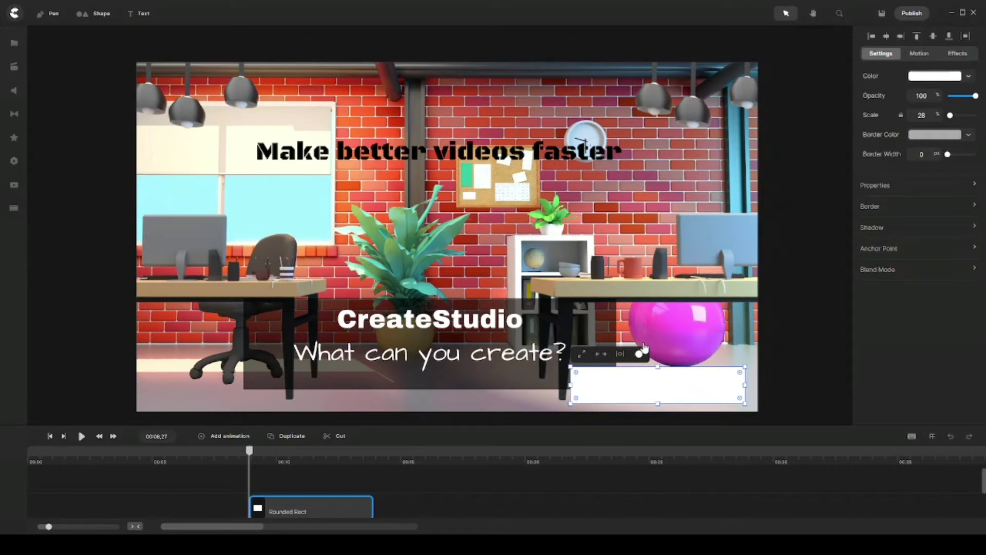
{"action": "left_click_drag", "start_coordinate": [658, 367], "coordinate": [653, 51]}
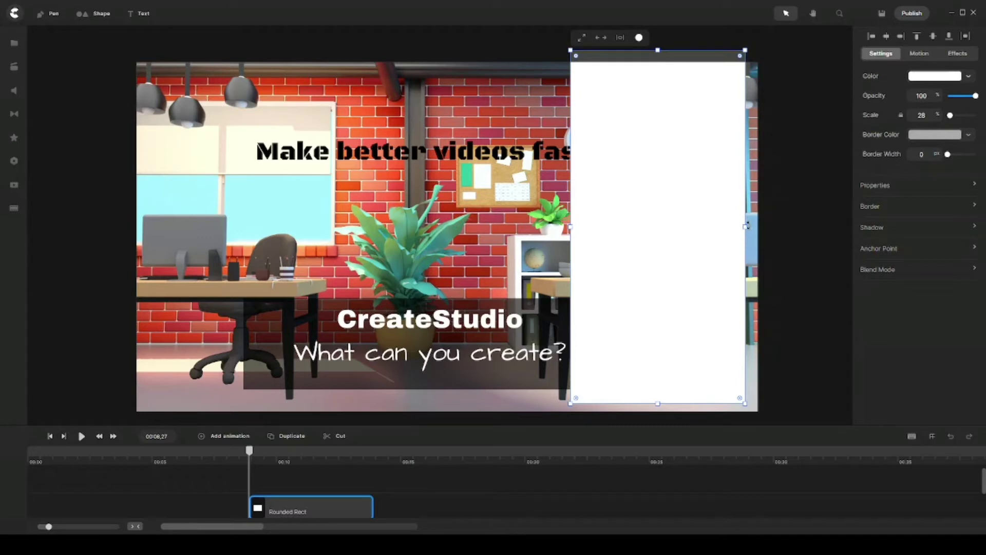
{"action": "left_click_drag", "start_coordinate": [744, 228], "coordinate": [776, 219]}
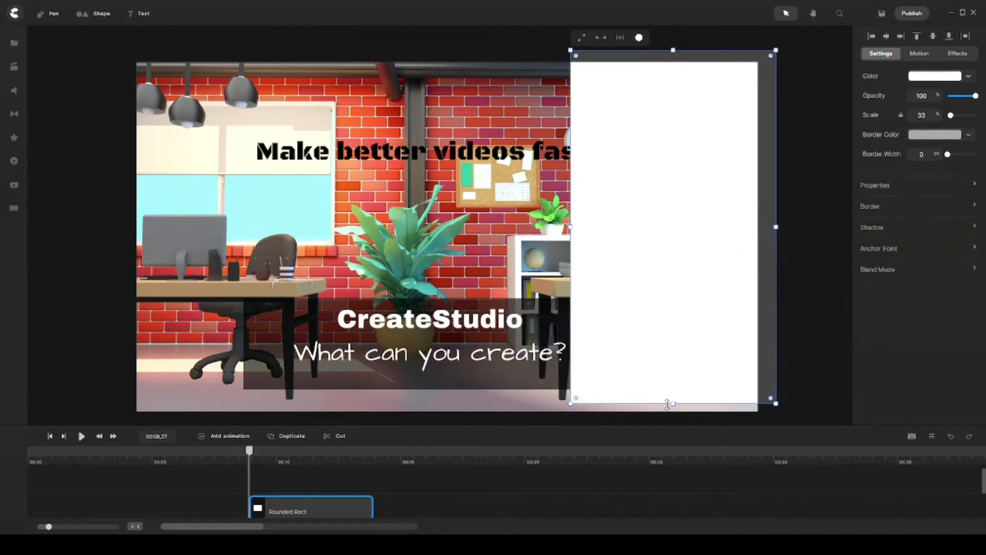
{"action": "left_click_drag", "start_coordinate": [674, 403], "coordinate": [680, 435]}
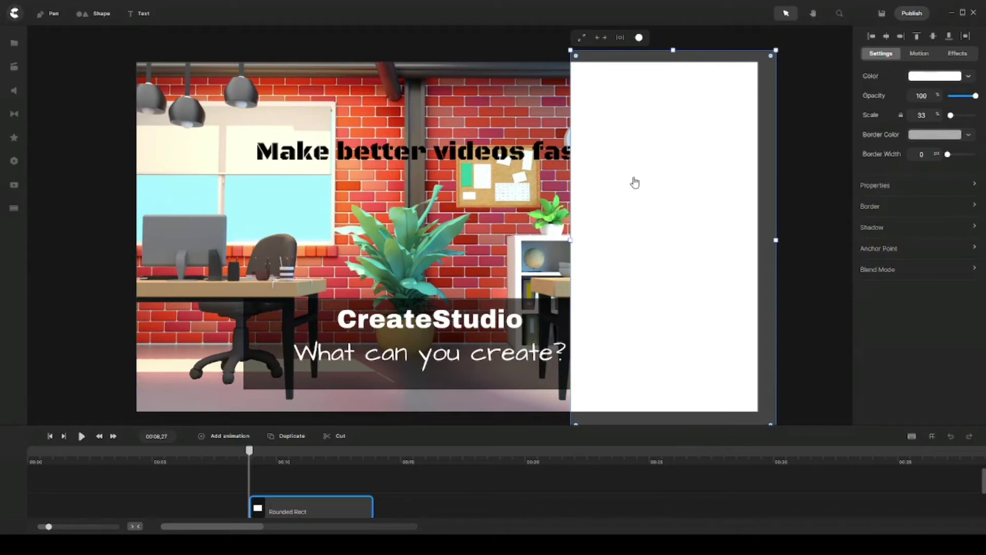
{"action": "left_click", "coordinate": [925, 76]}
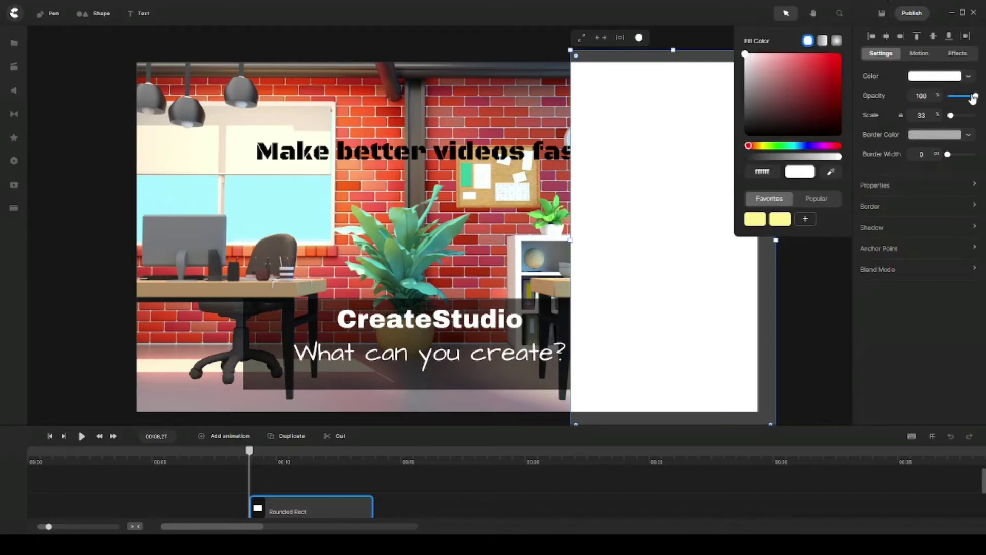
{"action": "left_click_drag", "start_coordinate": [972, 100], "coordinate": [964, 95]}
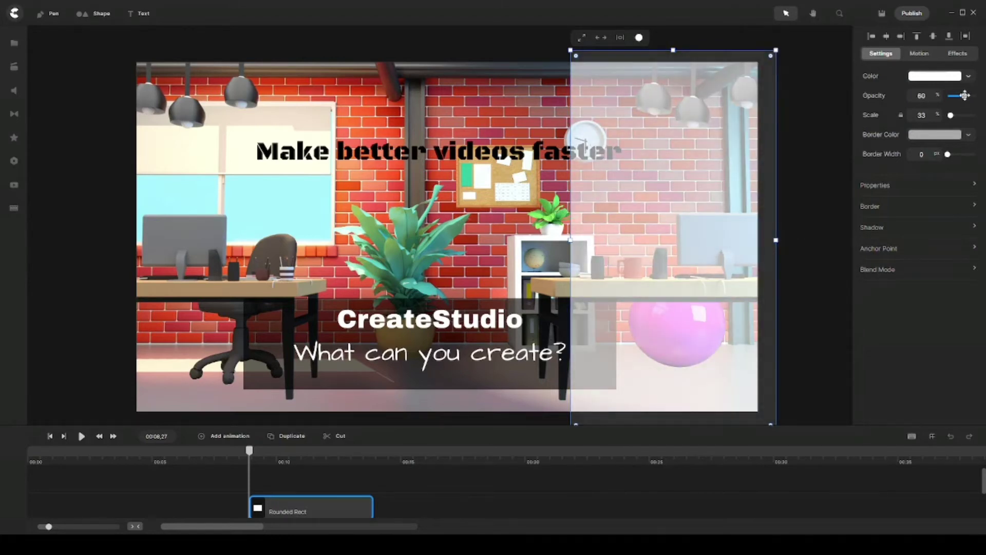
Step: Add a "Your Text" heading and place it near the top of the translucent white panel in the office scene
{"action": "left_click", "coordinate": [139, 13]}
{"action": "left_click_drag", "start_coordinate": [473, 236], "coordinate": [687, 106]}
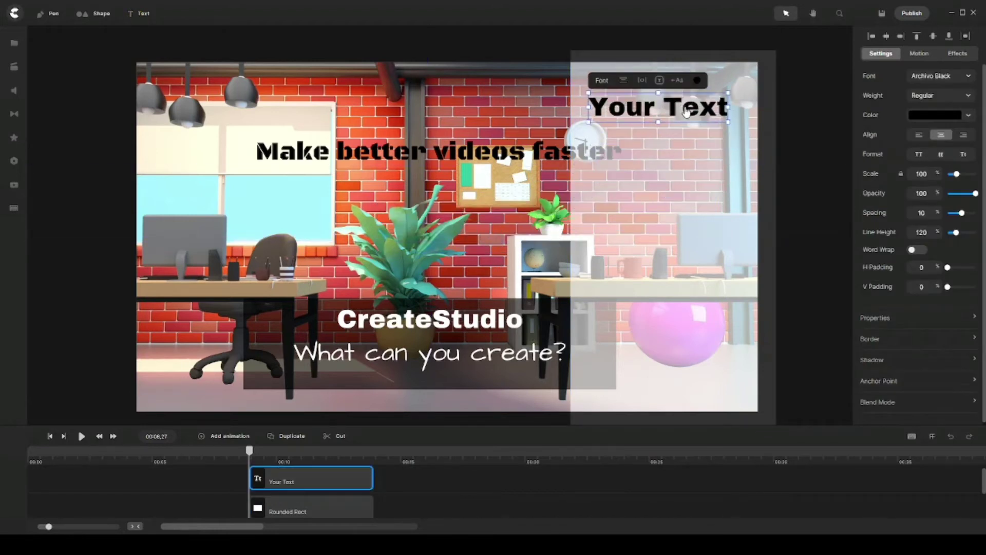
{"action": "left_click", "coordinate": [848, 155]}
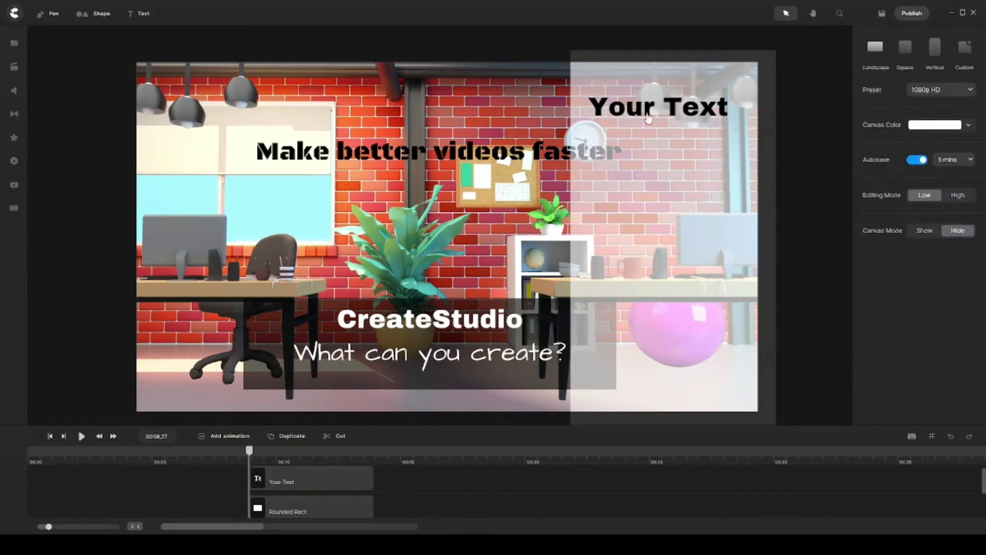
Step: Delete the translucent white panel from the office scene and select the "Your Text" heading
{"action": "left_click", "coordinate": [681, 157]}
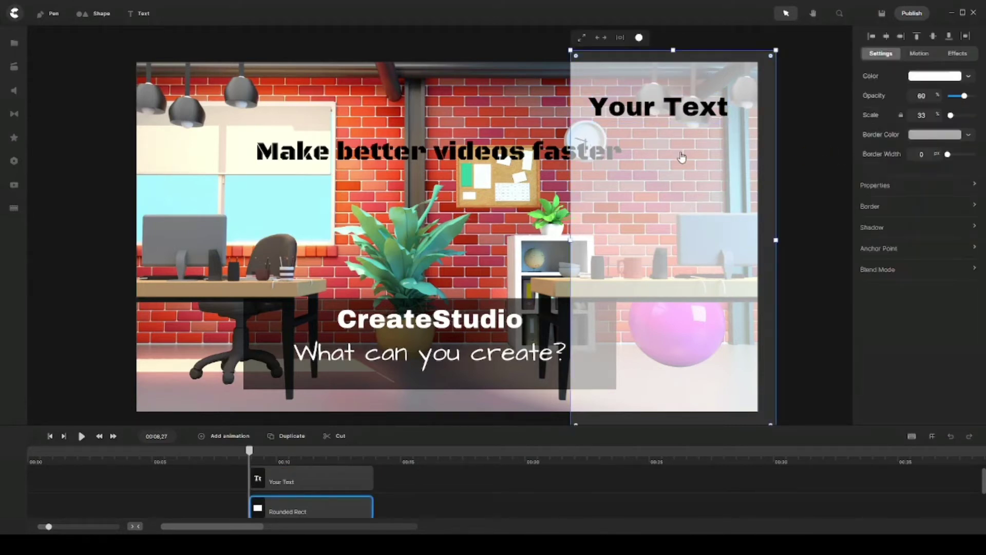
{"action": "key", "text": "Delete"}
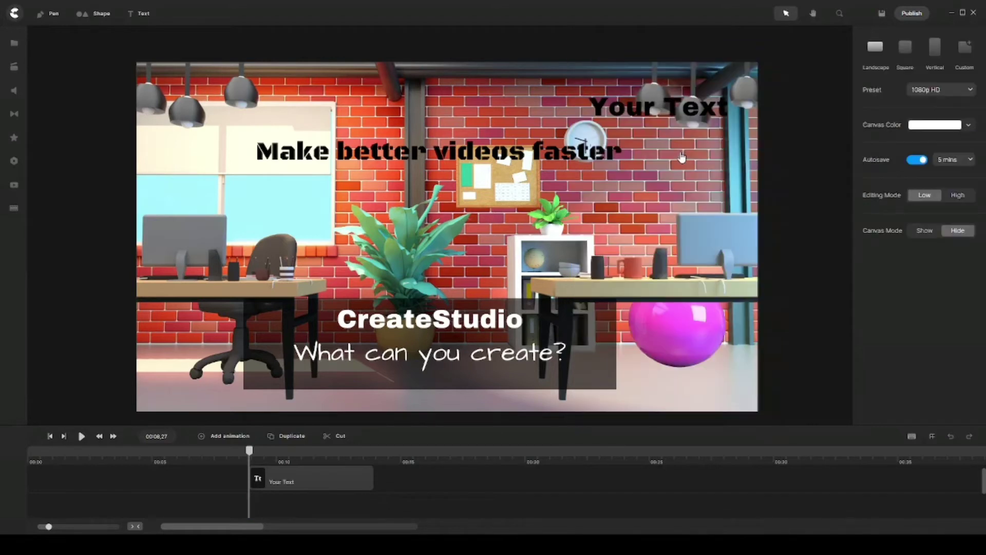
{"action": "left_click", "coordinate": [654, 107]}
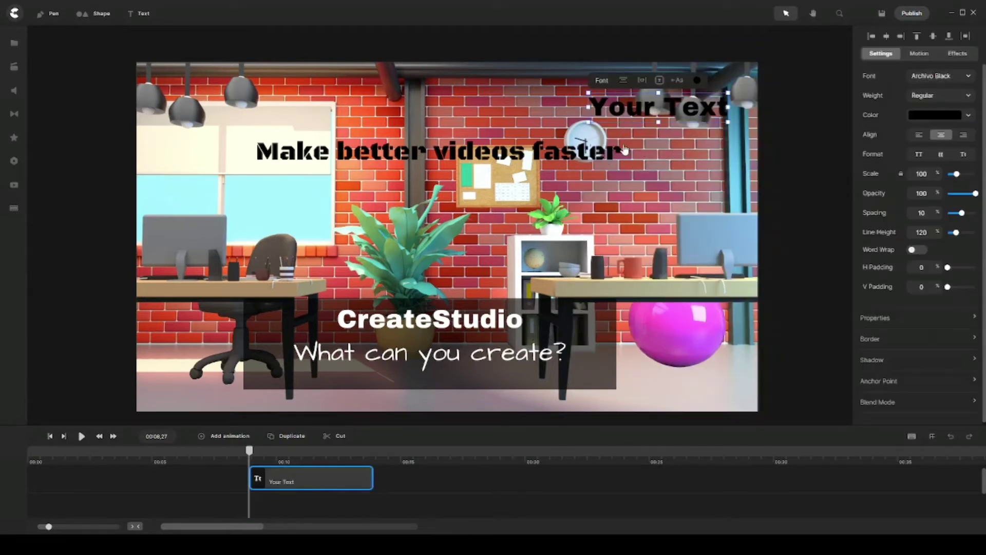
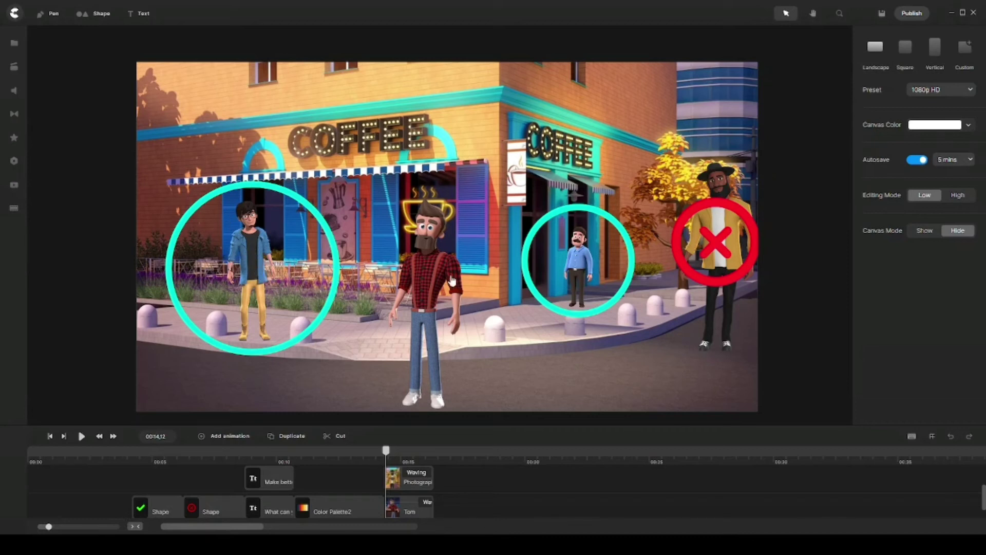
Step: Move the red cross marker off the man in the yellow jacket, up to the building's upper corner
{"action": "left_click", "coordinate": [426, 251]}
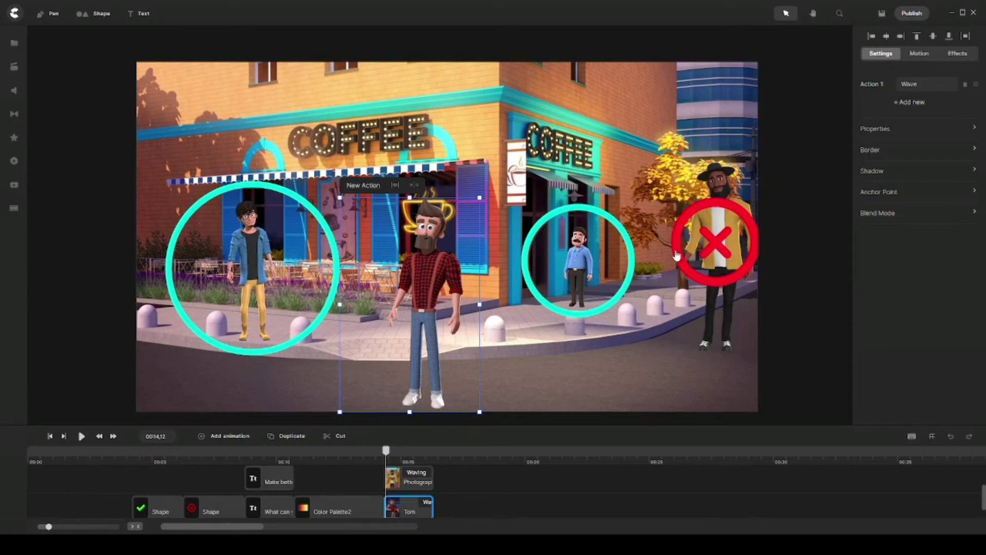
{"action": "left_click", "coordinate": [714, 242]}
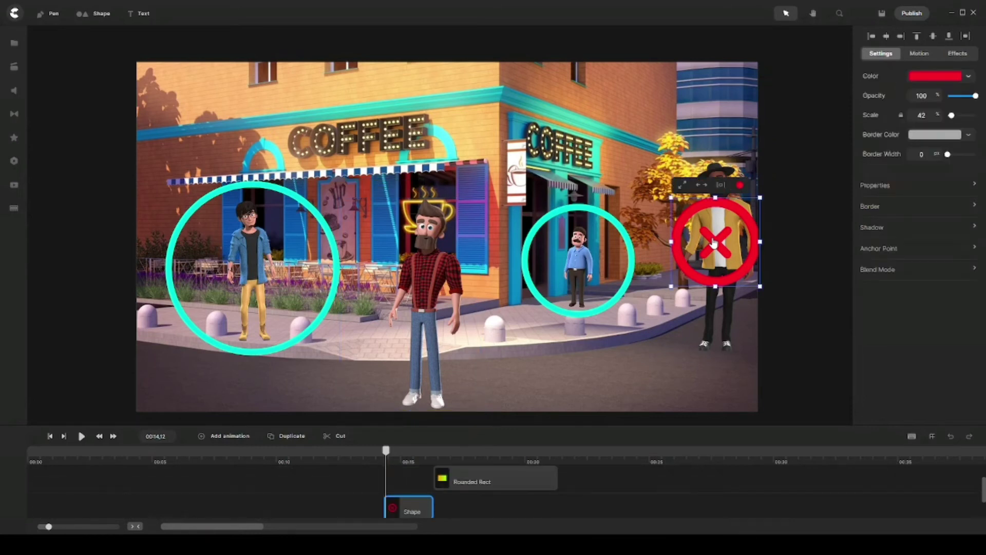
{"action": "left_click_drag", "start_coordinate": [714, 243], "coordinate": [669, 88]}
Step: Save the project and shrink the man in the yellow jacket, placing him on the street in front of the autumn tree
{"action": "left_click", "coordinate": [721, 229]}
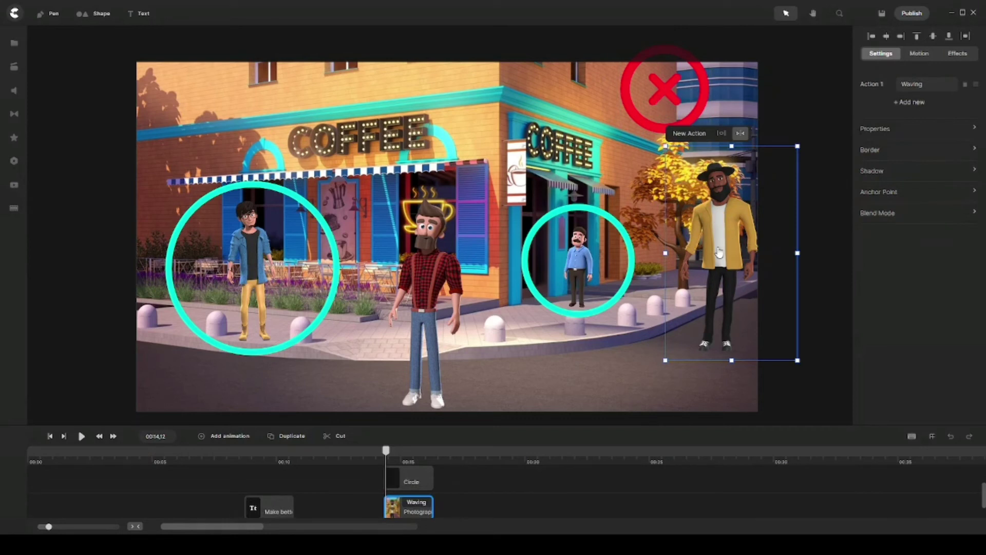
{"action": "key", "text": "ctrl+s"}
{"action": "left_click_drag", "start_coordinate": [796, 148], "coordinate": [751, 222]}
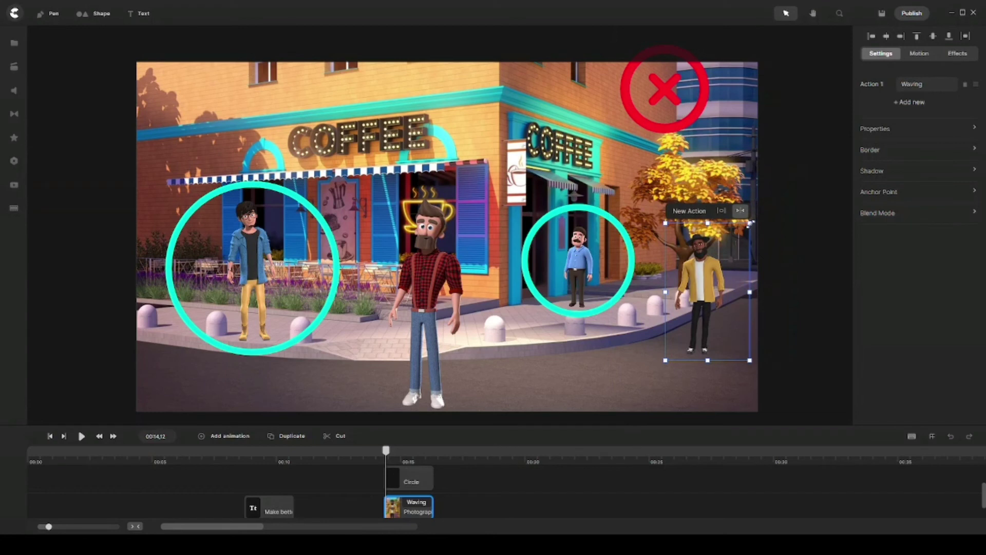
{"action": "left_click_drag", "start_coordinate": [699, 273], "coordinate": [717, 260]}
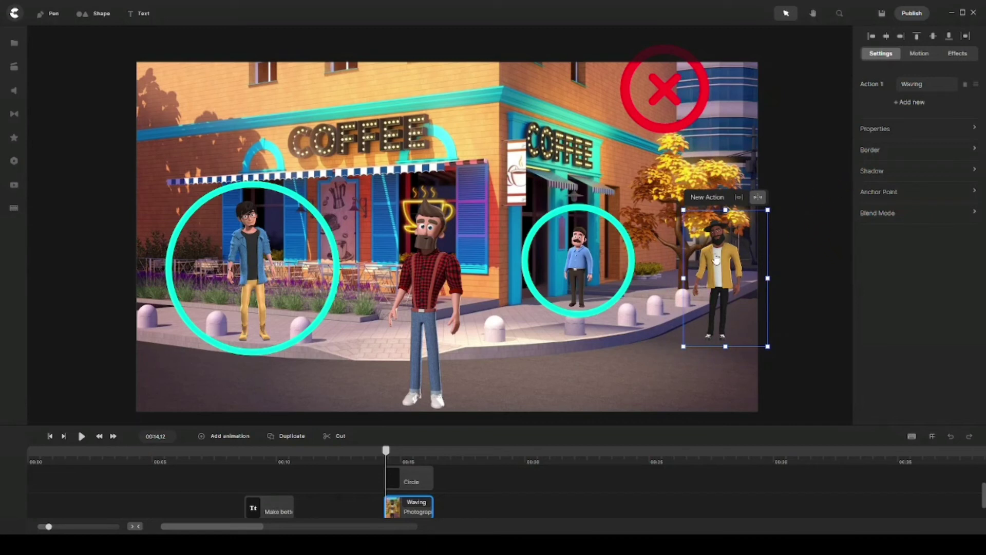
Step: Bring the man in the yellow jacket forward onto the road and enlarge him to suit the foreground
{"action": "left_click_drag", "start_coordinate": [715, 254], "coordinate": [677, 323]}
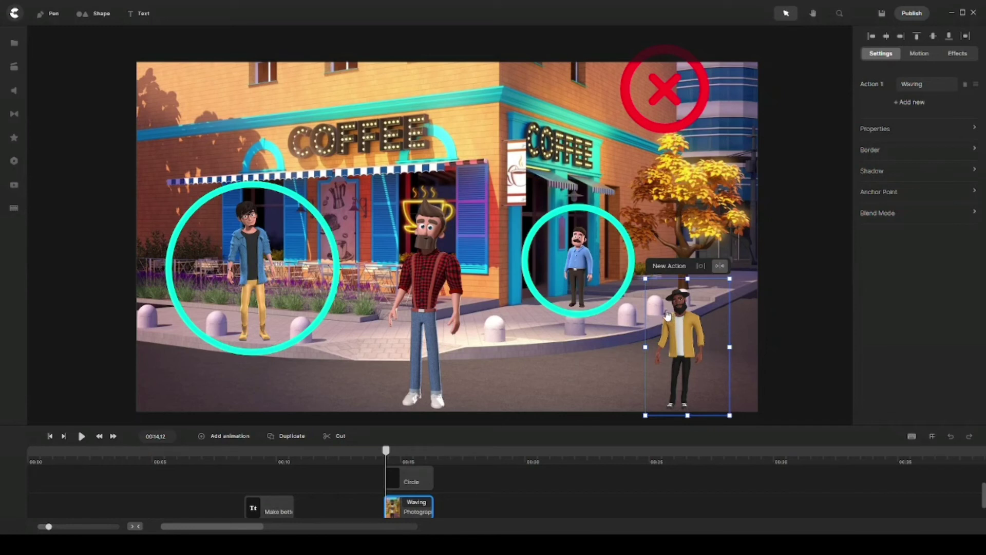
{"action": "left_click_drag", "start_coordinate": [676, 326], "coordinate": [663, 307]}
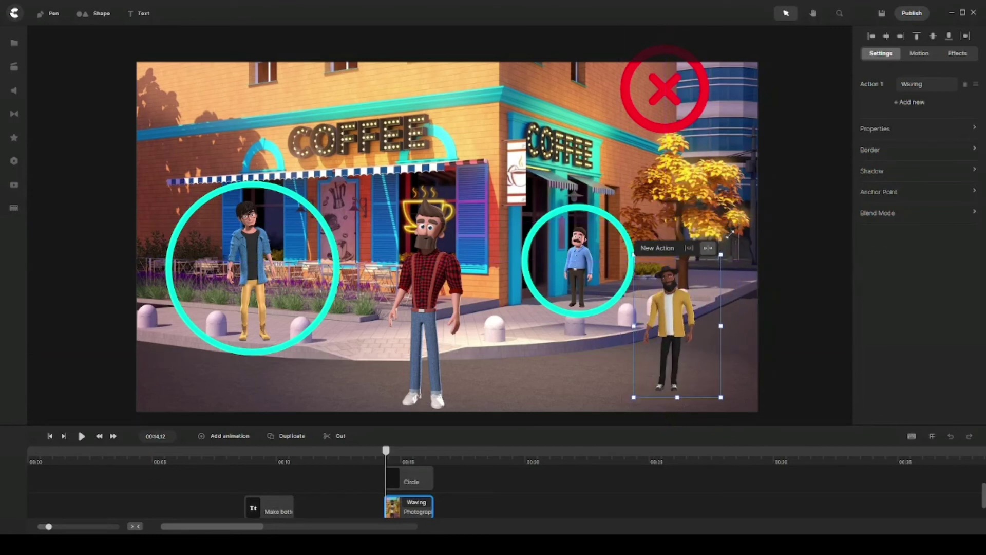
{"action": "left_click_drag", "start_coordinate": [730, 233], "coordinate": [749, 210]}
{"action": "left_click_drag", "start_coordinate": [683, 285], "coordinate": [672, 304]}
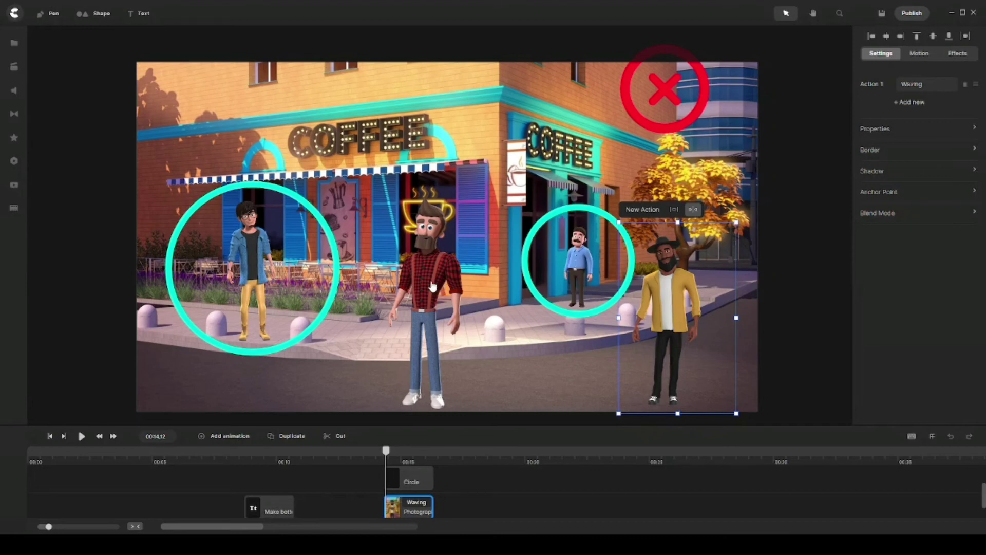
Step: Scale the man in the yellow jacket down again and move him farther back toward the sidewalk by the tree
{"action": "left_click", "coordinate": [422, 300]}
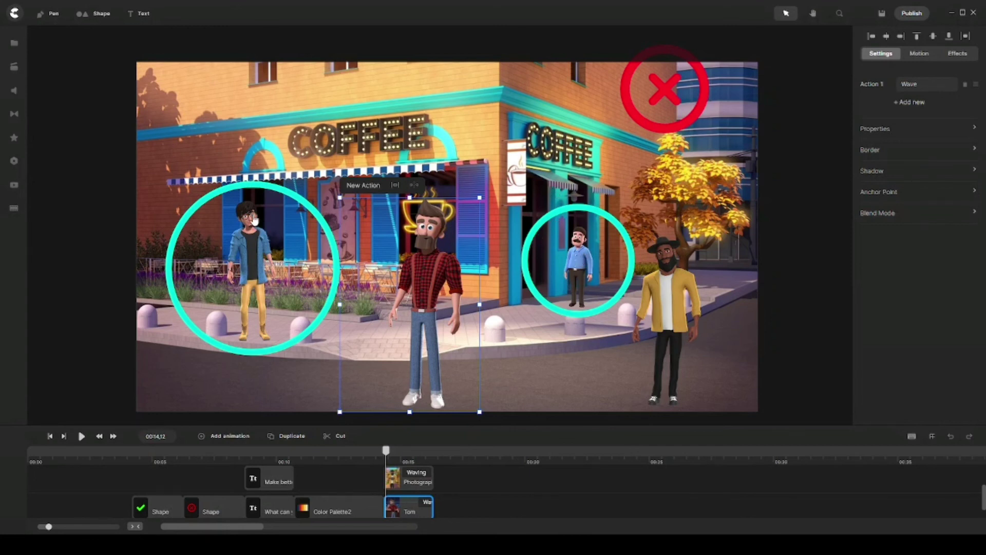
{"action": "left_click", "coordinate": [657, 298]}
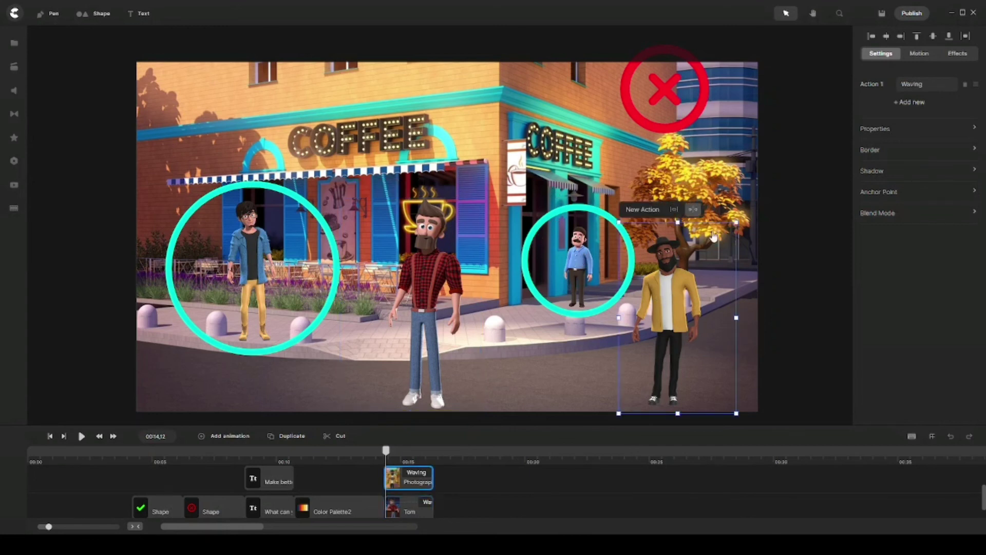
{"action": "left_click_drag", "start_coordinate": [736, 223], "coordinate": [708, 268]}
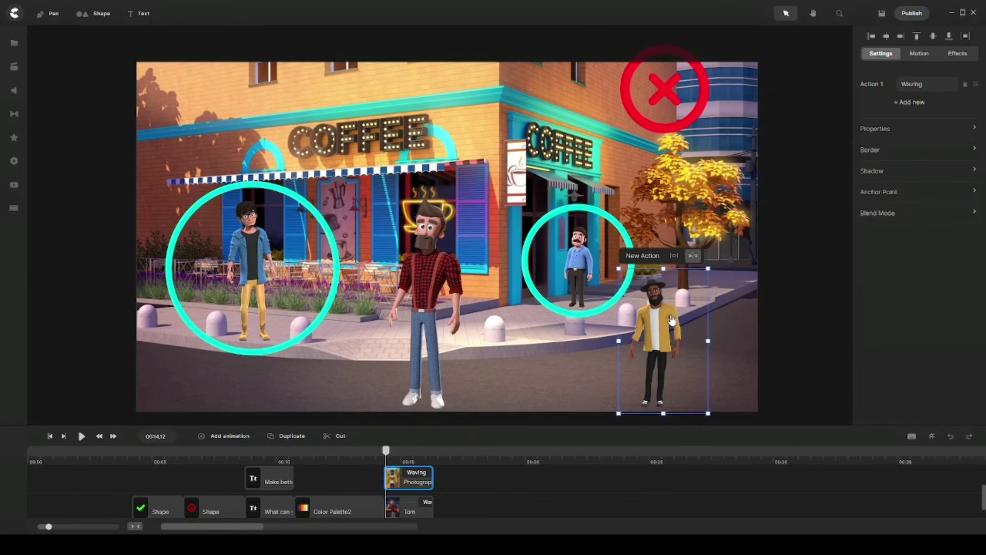
{"action": "left_click_drag", "start_coordinate": [677, 308], "coordinate": [723, 267]}
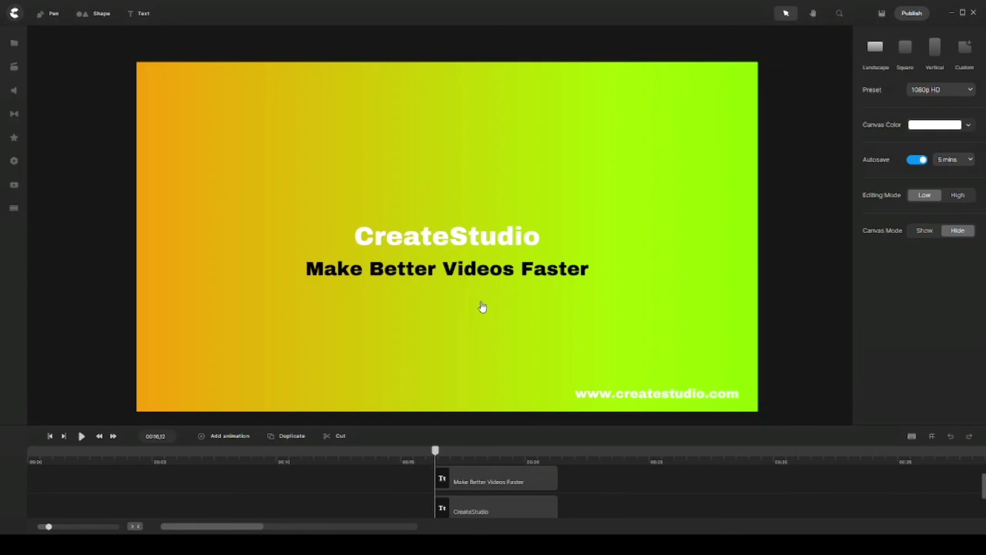
Step: Inspect the settings of the web address, the "CreateStudio" title and the "Make Better Videos Faster" tagline on the gradient slide
{"action": "left_click", "coordinate": [657, 395]}
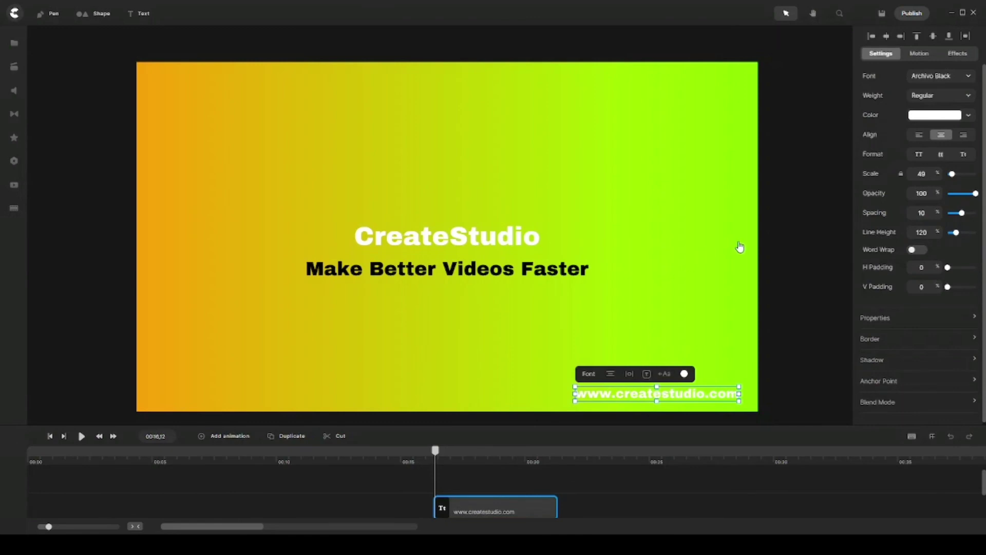
{"action": "left_click", "coordinate": [779, 231]}
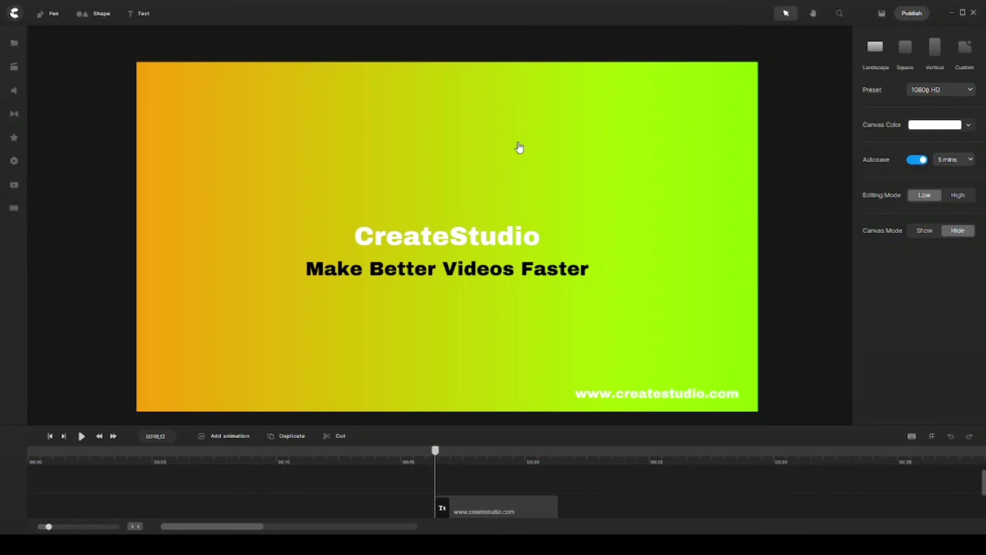
{"action": "left_click", "coordinate": [471, 236]}
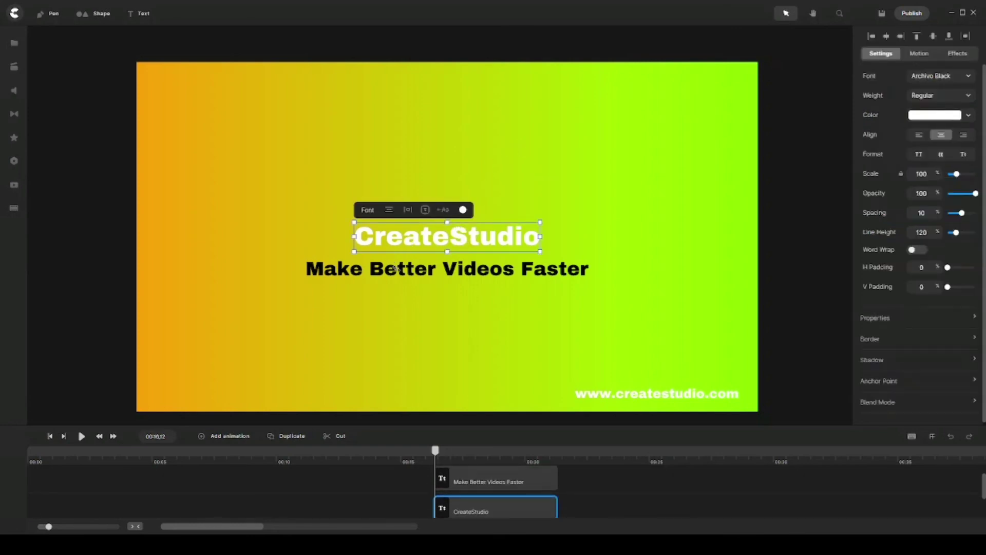
{"action": "left_click", "coordinate": [411, 279]}
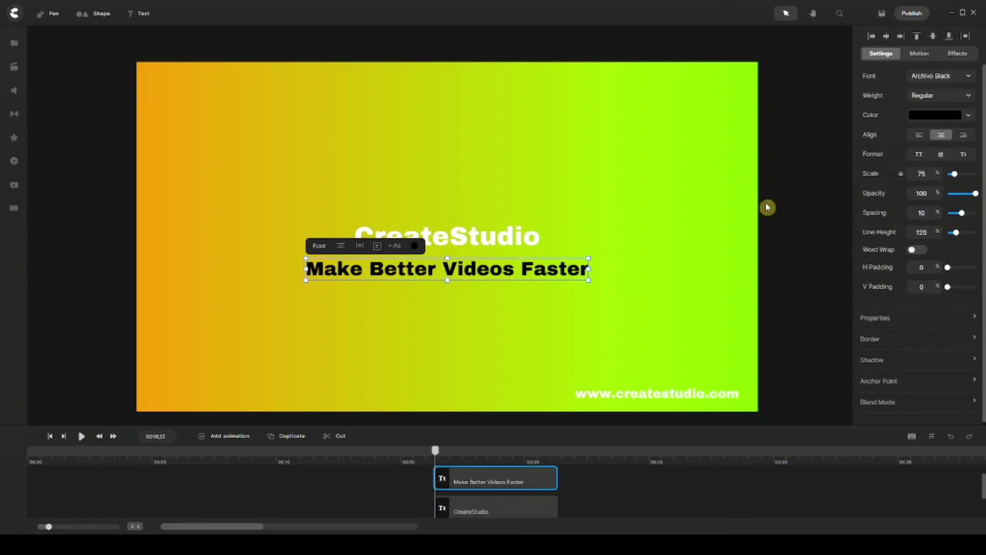
{"action": "left_click", "coordinate": [782, 214]}
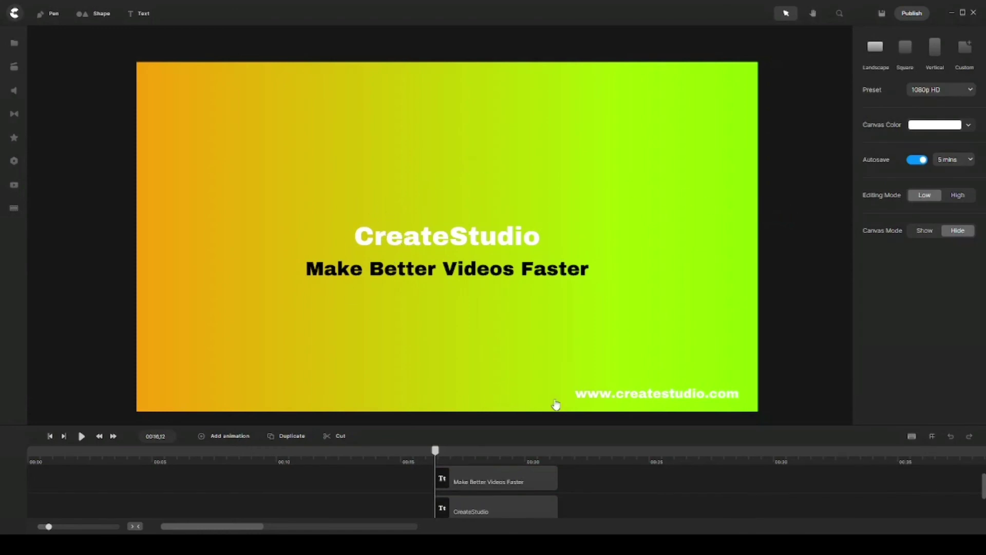
{"action": "left_click", "coordinate": [640, 395]}
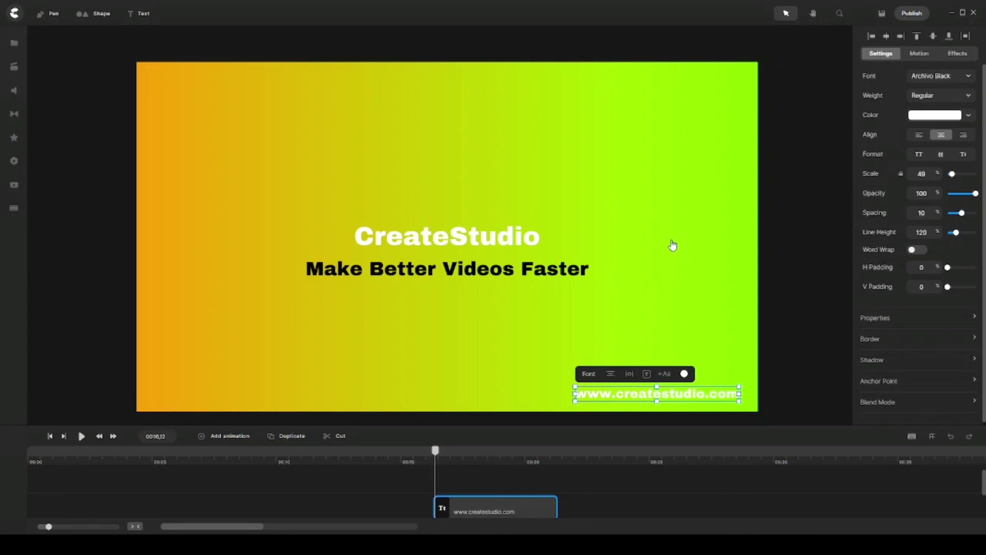
{"action": "key", "text": "ctrl+s"}
{"action": "left_click", "coordinate": [928, 118]}
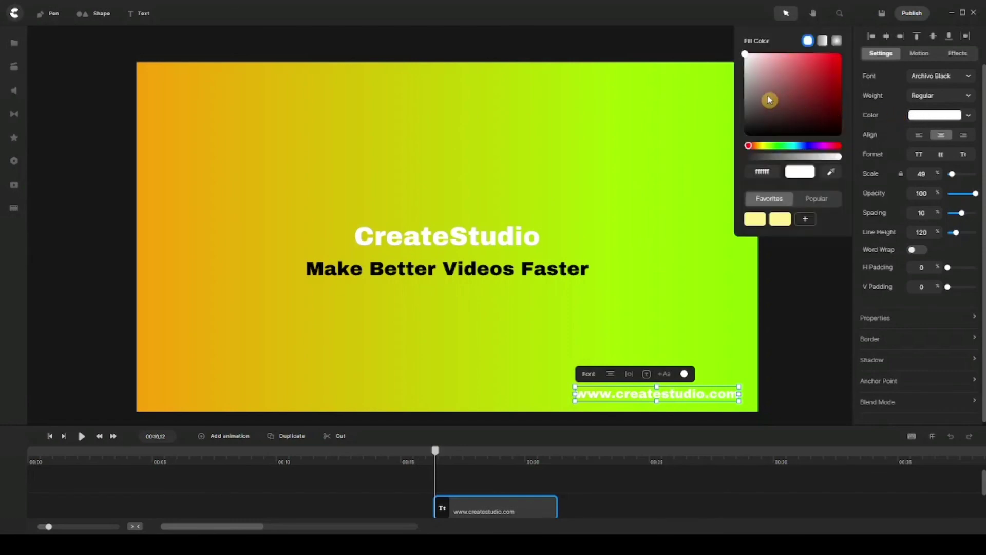
{"action": "left_click_drag", "start_coordinate": [770, 99], "coordinate": [745, 137]}
{"action": "left_click", "coordinate": [795, 311]}
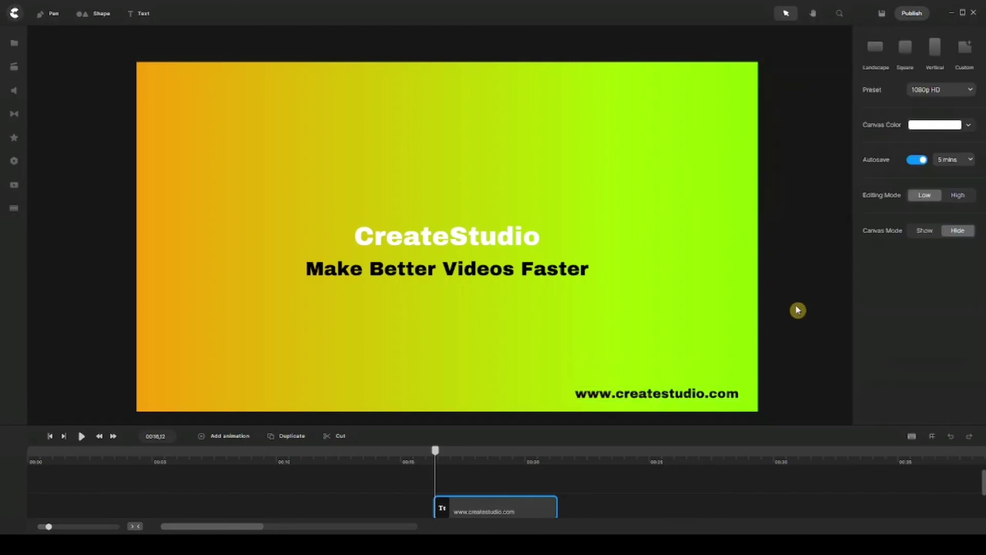